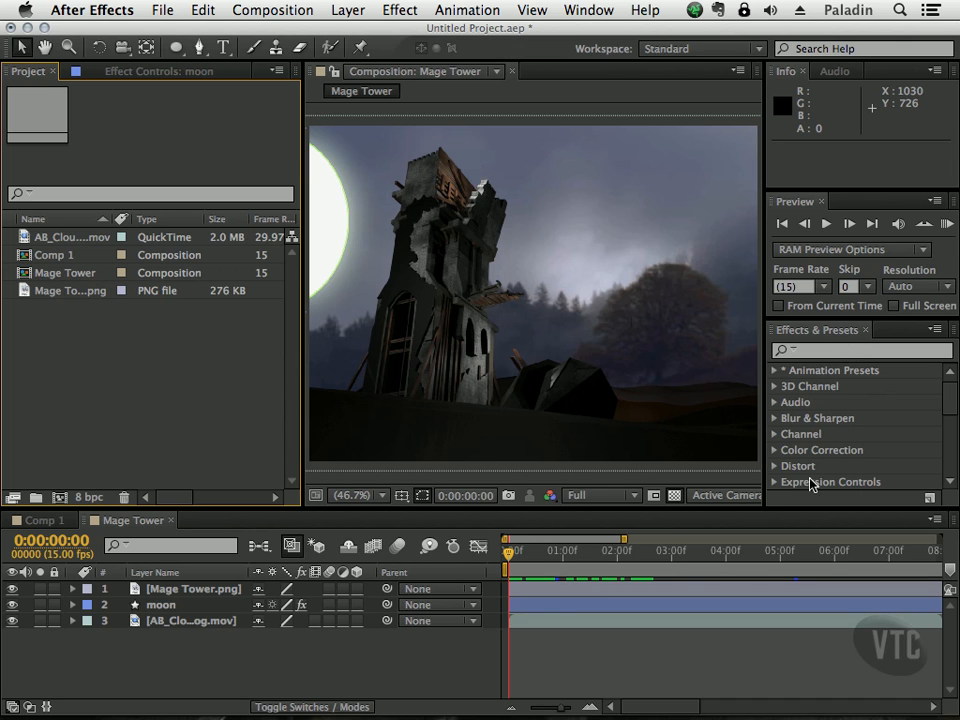
Step: Scrub the Mage Tower composition from the start to about 0:00:01:12 and back to review the moon's movement
{"action": "left_click_drag", "start_coordinate": [513, 562], "coordinate": [605, 562]}
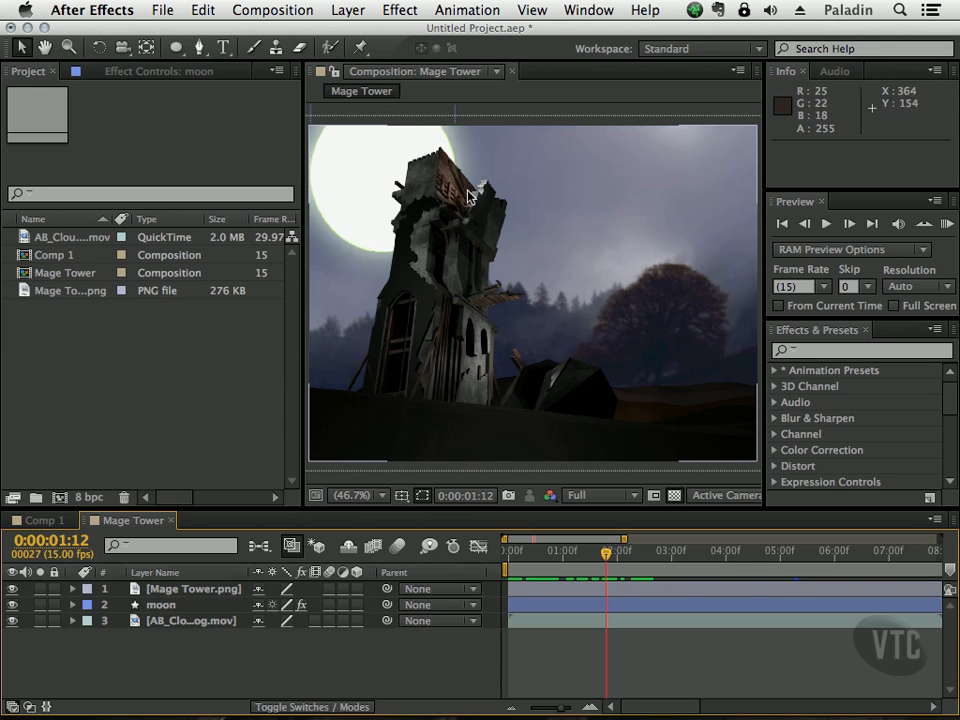
{"action": "left_click_drag", "start_coordinate": [606, 551], "coordinate": [500, 555]}
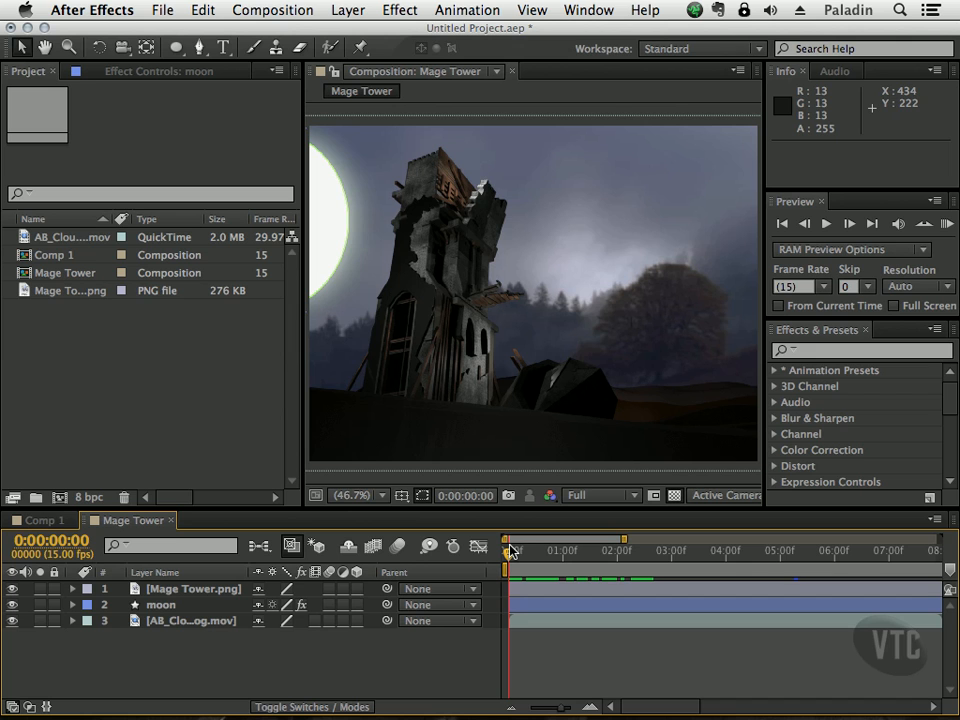
Step: Search the available effects for "hue" and clear the search
{"action": "left_click", "coordinate": [828, 351]}
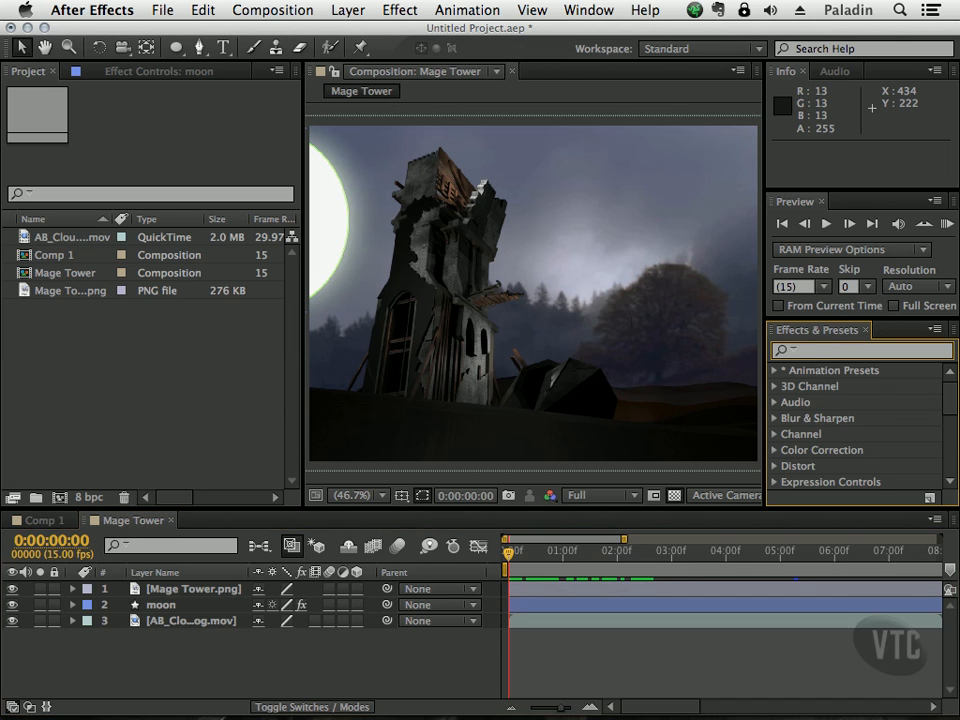
{"action": "type", "text": "hue"}
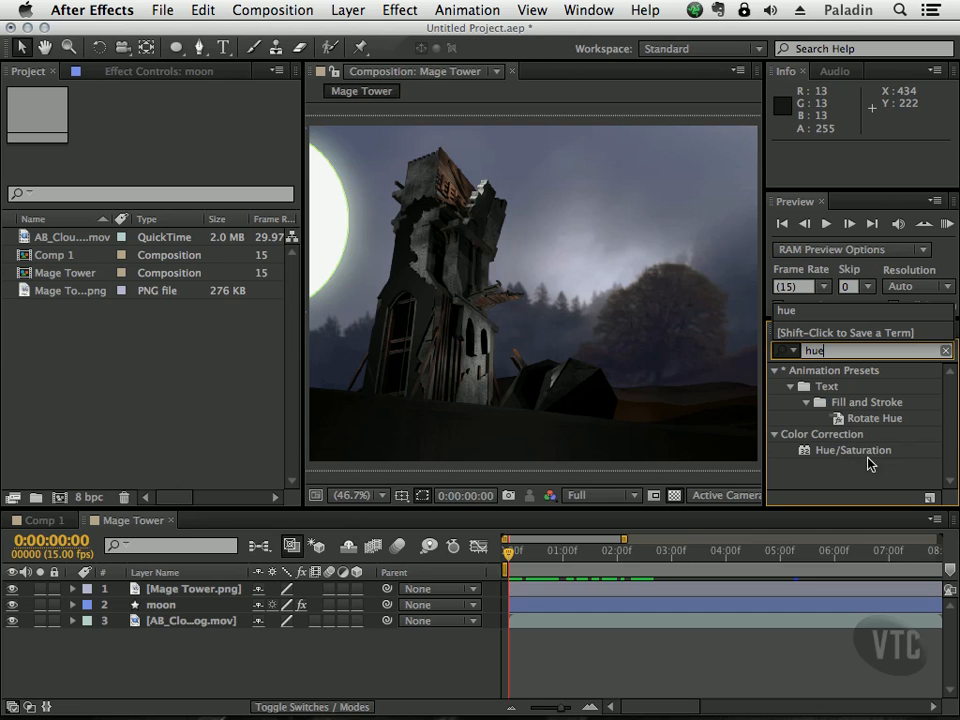
{"action": "left_click", "coordinate": [946, 352]}
Step: Apply the Black & White color correction effect to the Mage Tower.png layer
{"action": "mouse_move", "coordinate": [949, 398]}
{"action": "left_mouse_down"}
{"action": "mouse_move", "coordinate": [953, 470]}
{"action": "mouse_move", "coordinate": [953, 388]}
{"action": "left_mouse_up"}
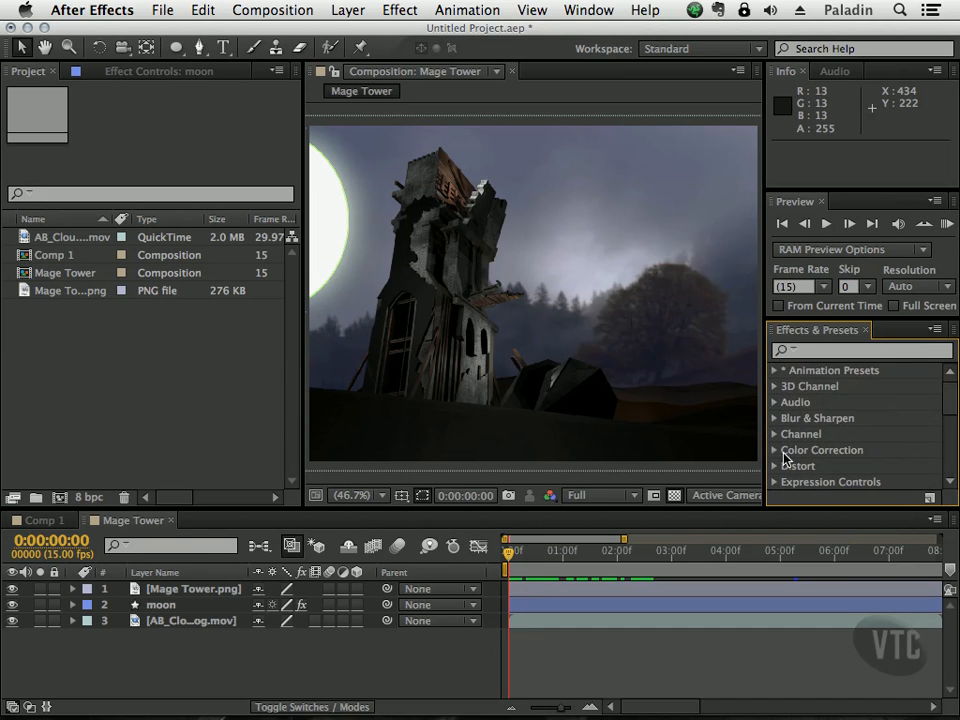
{"action": "left_click", "coordinate": [775, 450]}
{"action": "scroll", "coordinate": [950, 419], "scroll_direction": "down", "scroll_amount": 4}
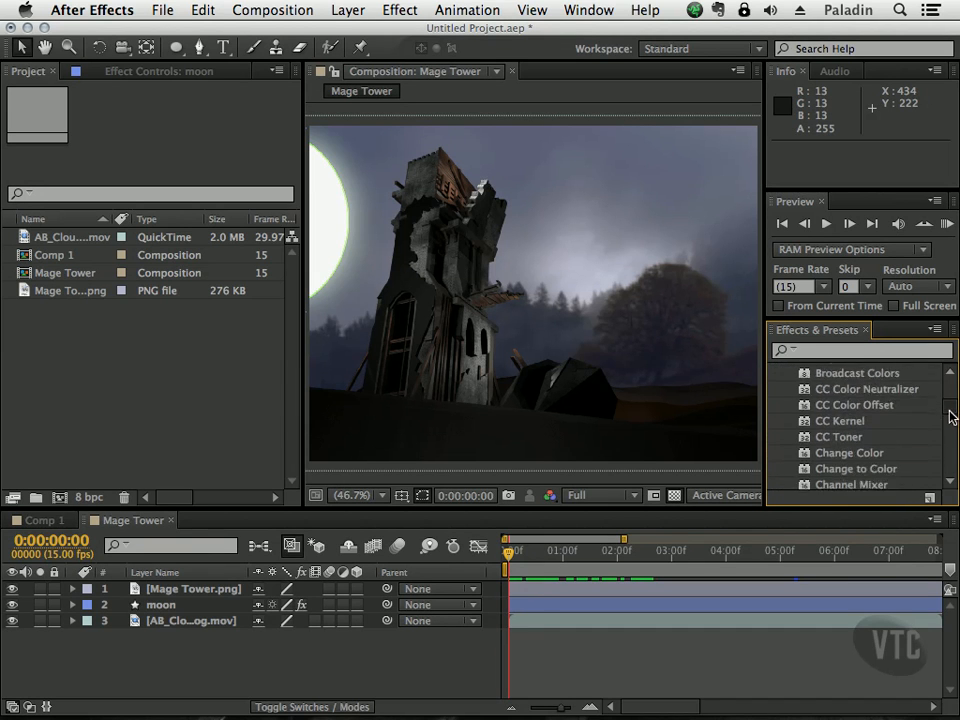
{"action": "scroll", "coordinate": [952, 410], "scroll_direction": "up", "scroll_amount": 5}
{"action": "scroll", "coordinate": [954, 399], "scroll_direction": "down", "scroll_amount": 3}
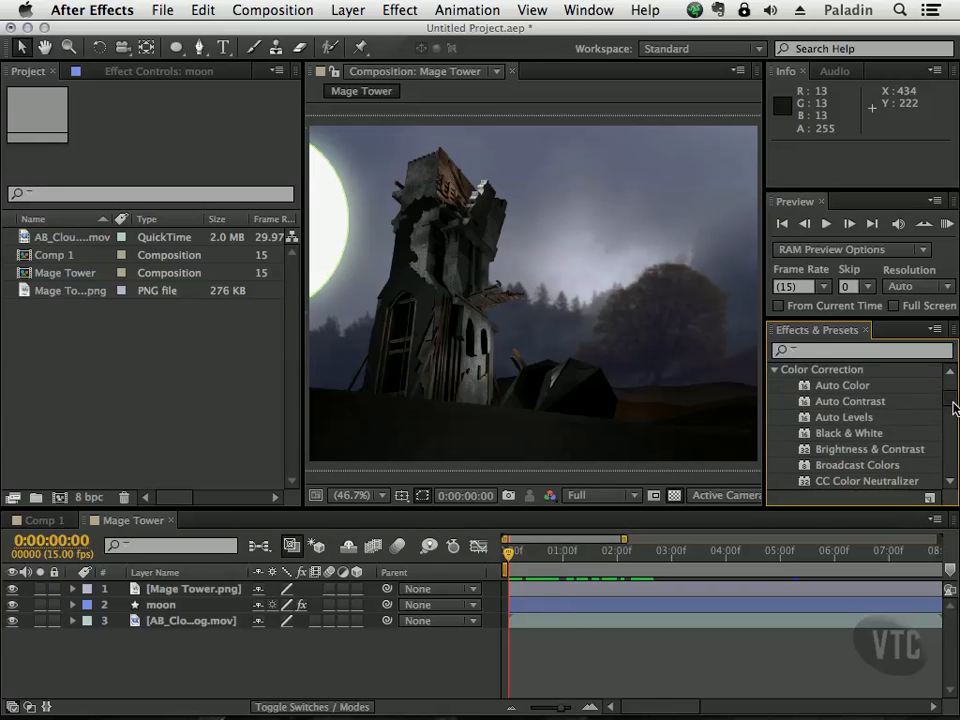
{"action": "left_click_drag", "start_coordinate": [808, 406], "coordinate": [483, 314]}
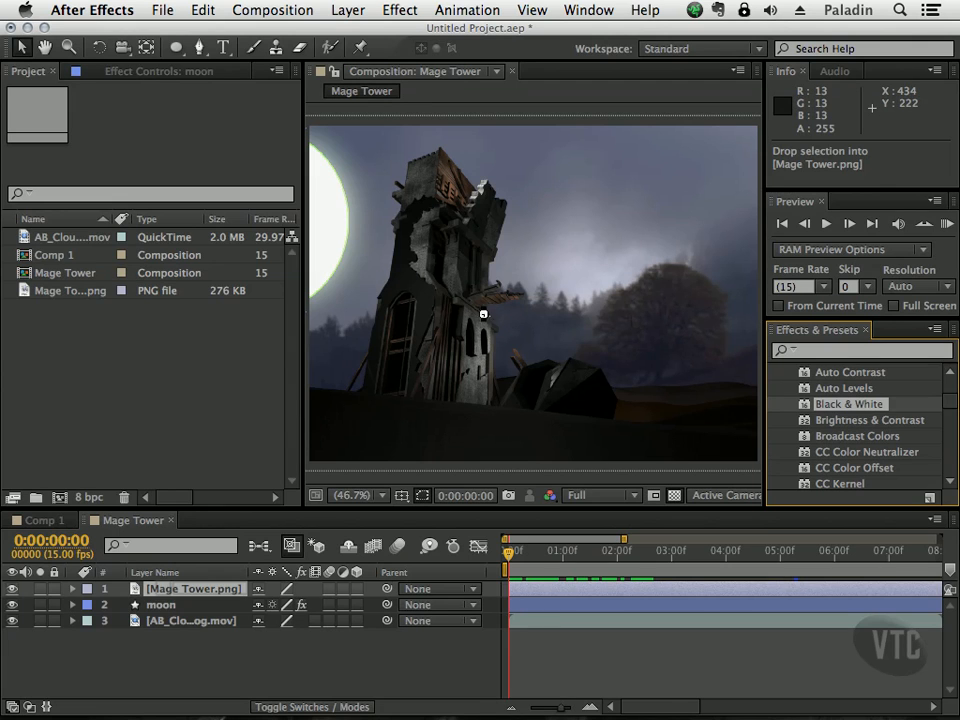
{"action": "left_click_drag", "start_coordinate": [511, 239], "coordinate": [514, 244]}
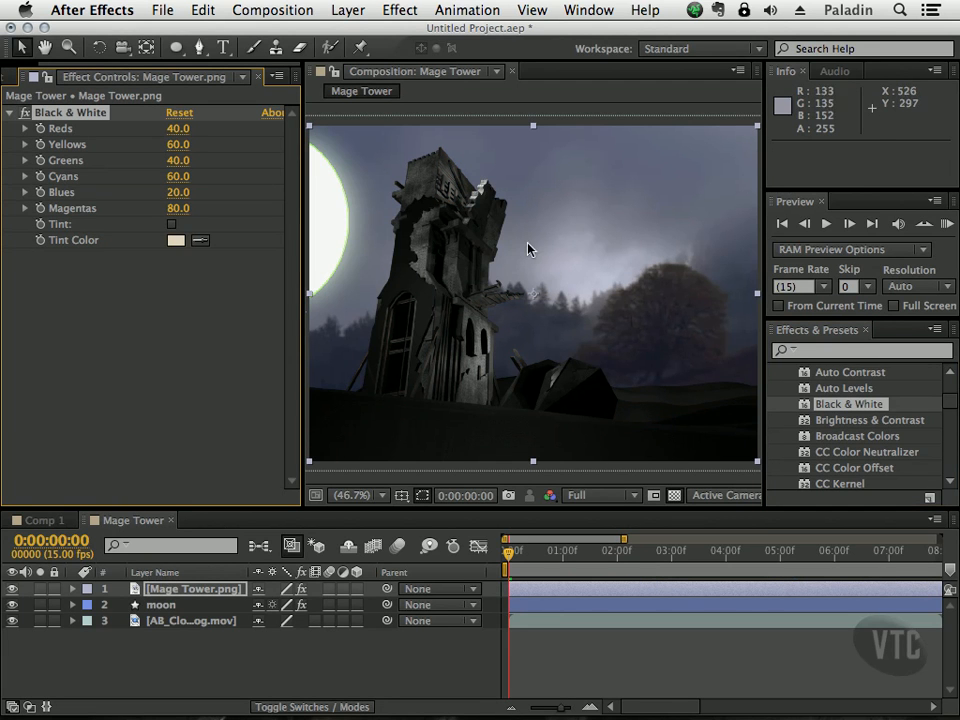
Step: Apply the Black & White effect to the AB_CloudsFog.mov background and the moon layer as well
{"action": "left_click_drag", "start_coordinate": [800, 410], "coordinate": [195, 621]}
{"action": "left_click_drag", "start_coordinate": [803, 409], "coordinate": [178, 608]}
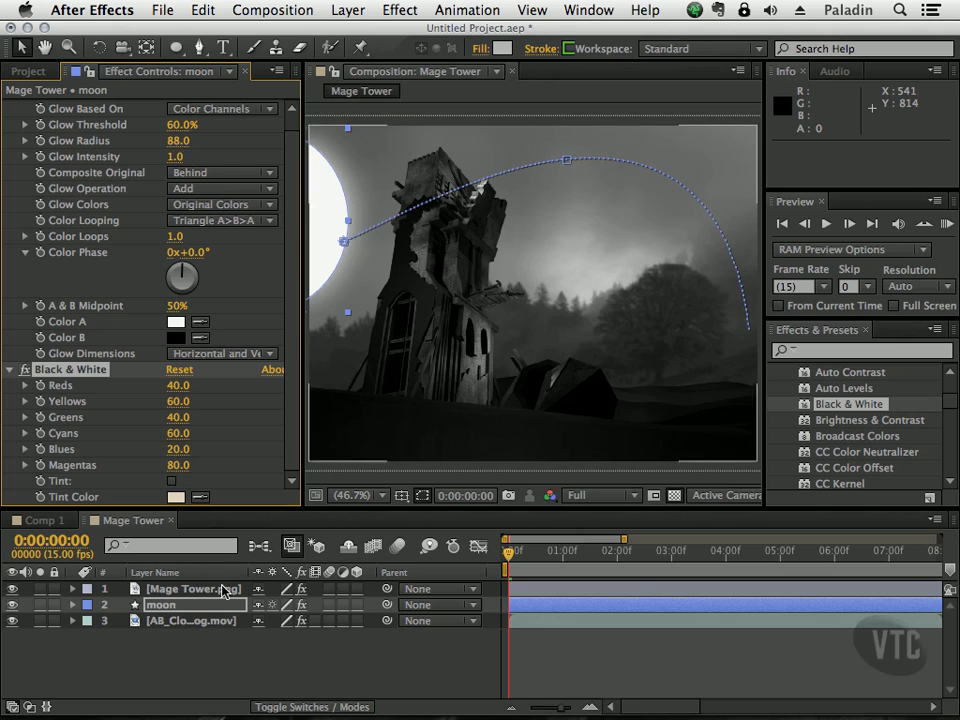
{"action": "left_click", "coordinate": [448, 675]}
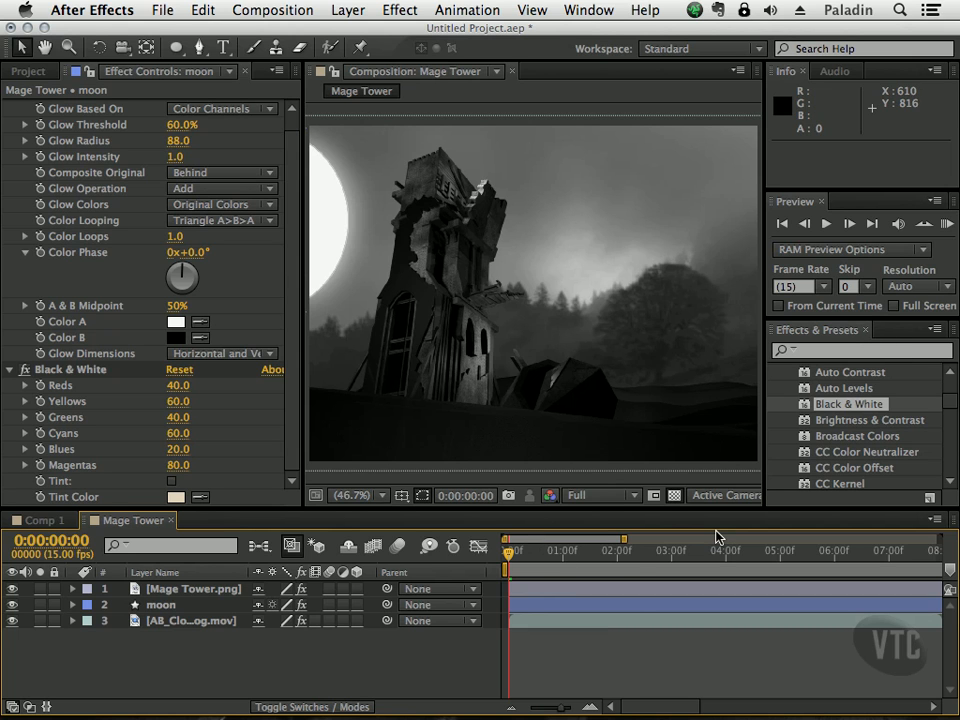
Step: Undo the Black & White effect on the moon, the clouds footage and the tower
{"action": "key", "text": "super+z"}
{"action": "key", "text": "super+z"}
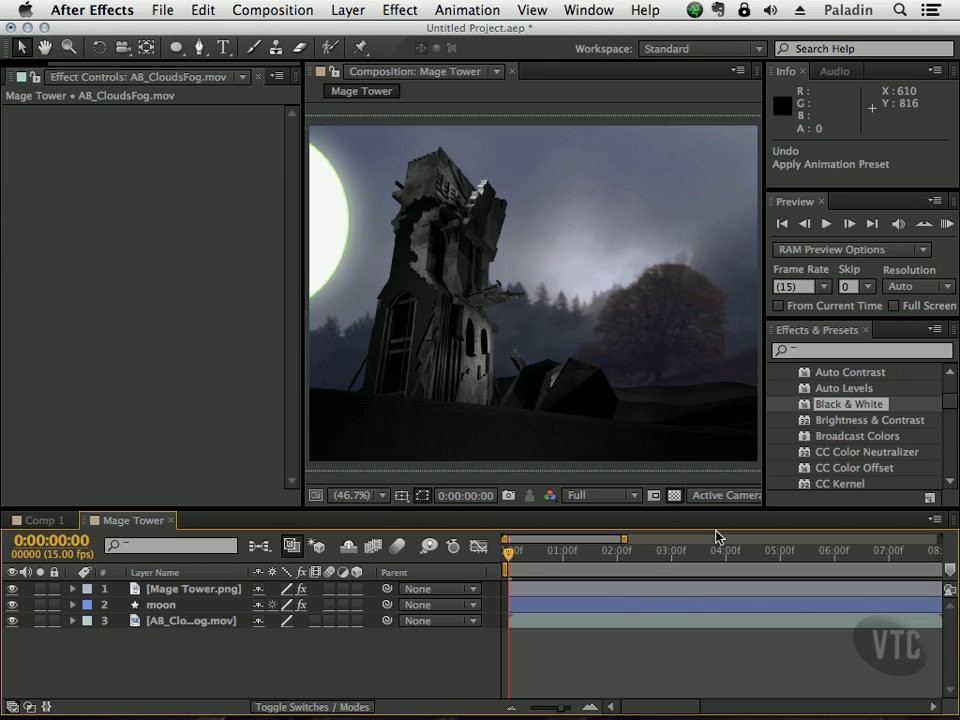
{"action": "key", "text": "super+z"}
Step: Apply Black & White to the AB_CloudsFog.mov layer only, and hide the moon and Mage Tower.png layers
{"action": "left_click_drag", "start_coordinate": [807, 408], "coordinate": [170, 624]}
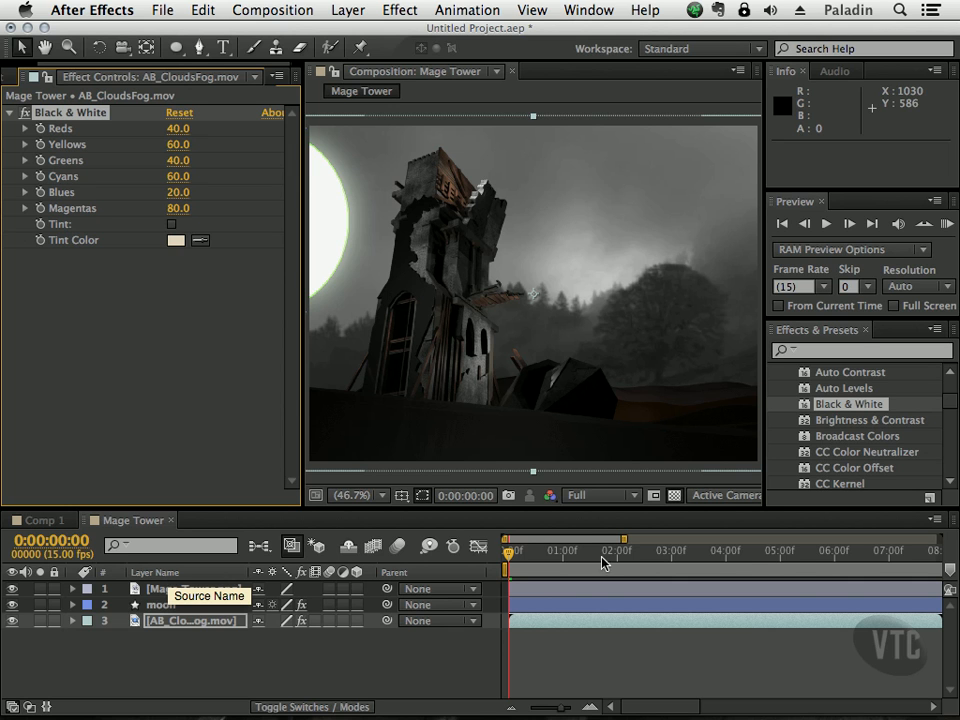
{"action": "left_click", "coordinate": [12, 605]}
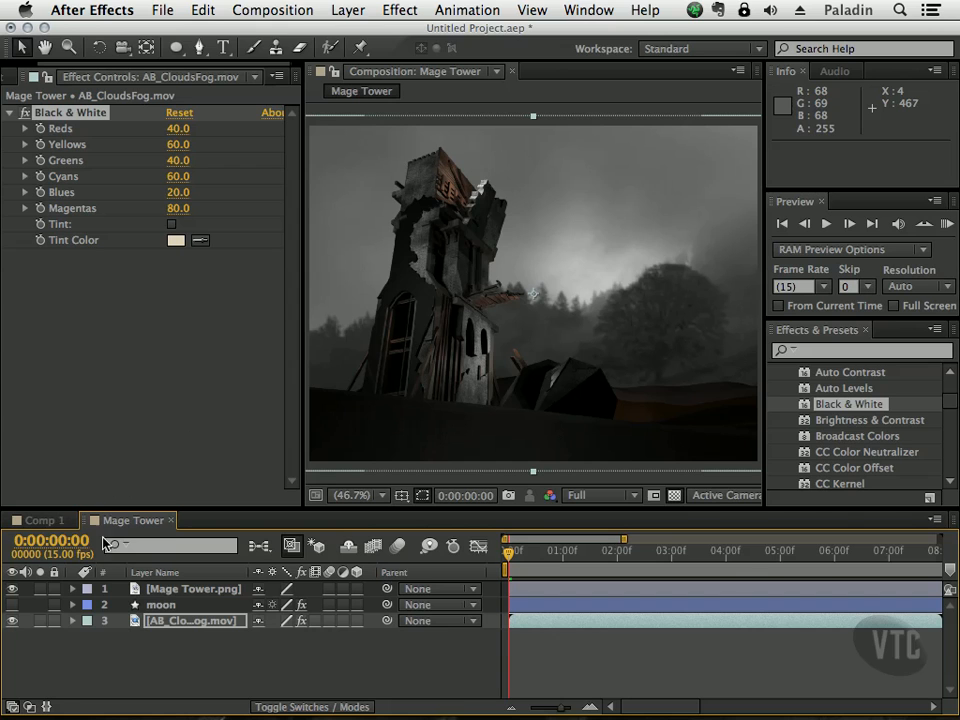
{"action": "left_click", "coordinate": [12, 589]}
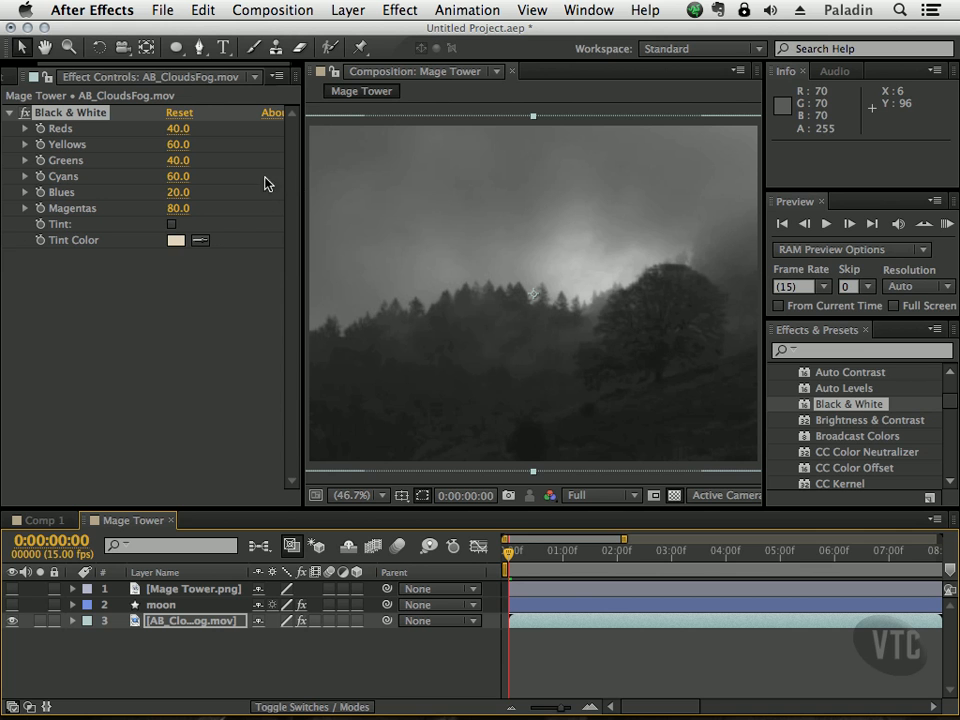
Step: Expand the Reds, Yellows, Greens, Cyans, Blues and Magentas sliders of the clouds layer's Black & White effect
{"action": "mouse_move", "coordinate": [510, 561]}
{"action": "left_mouse_down"}
{"action": "mouse_move", "coordinate": [580, 557]}
{"action": "mouse_move", "coordinate": [497, 566]}
{"action": "left_mouse_up"}
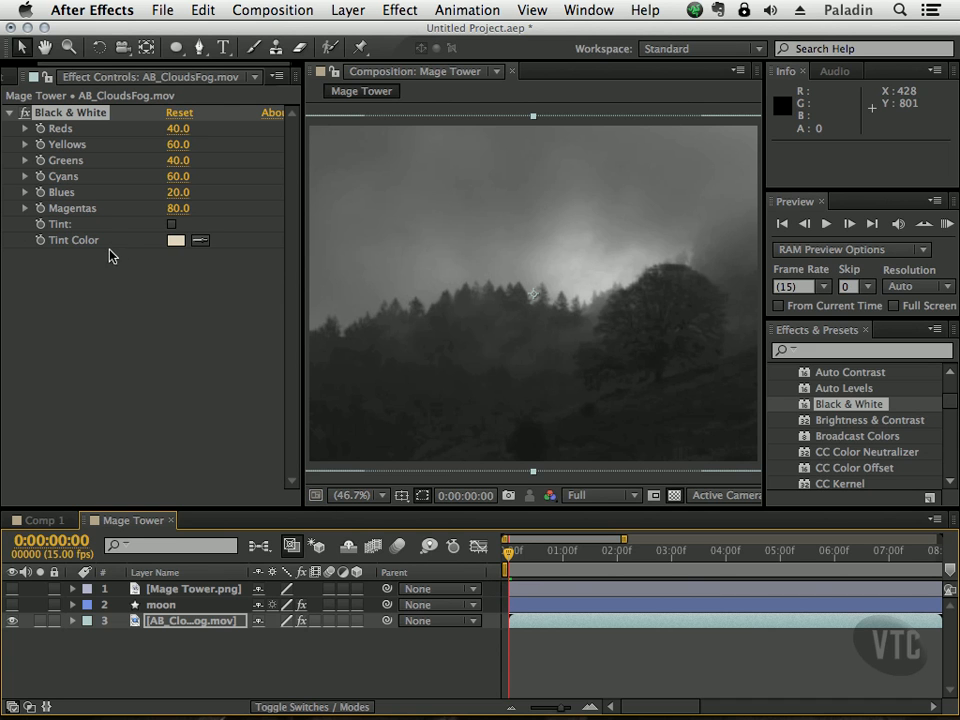
{"action": "left_click", "coordinate": [25, 128]}
{"action": "left_click", "coordinate": [25, 170]}
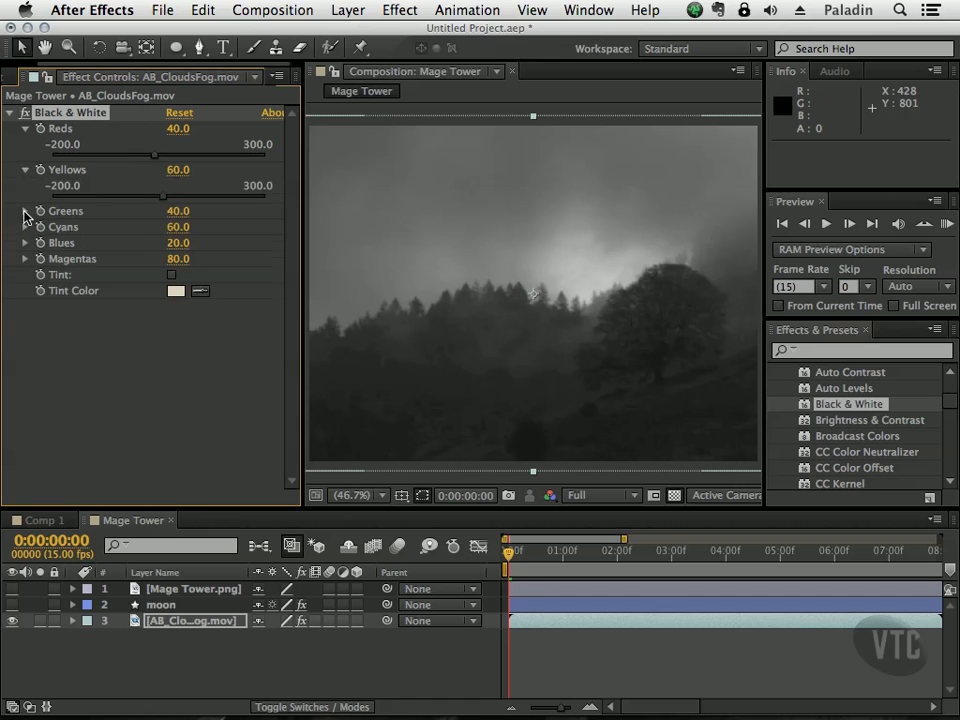
{"action": "left_click", "coordinate": [25, 211]}
{"action": "left_click", "coordinate": [25, 252]}
{"action": "left_click", "coordinate": [25, 293]}
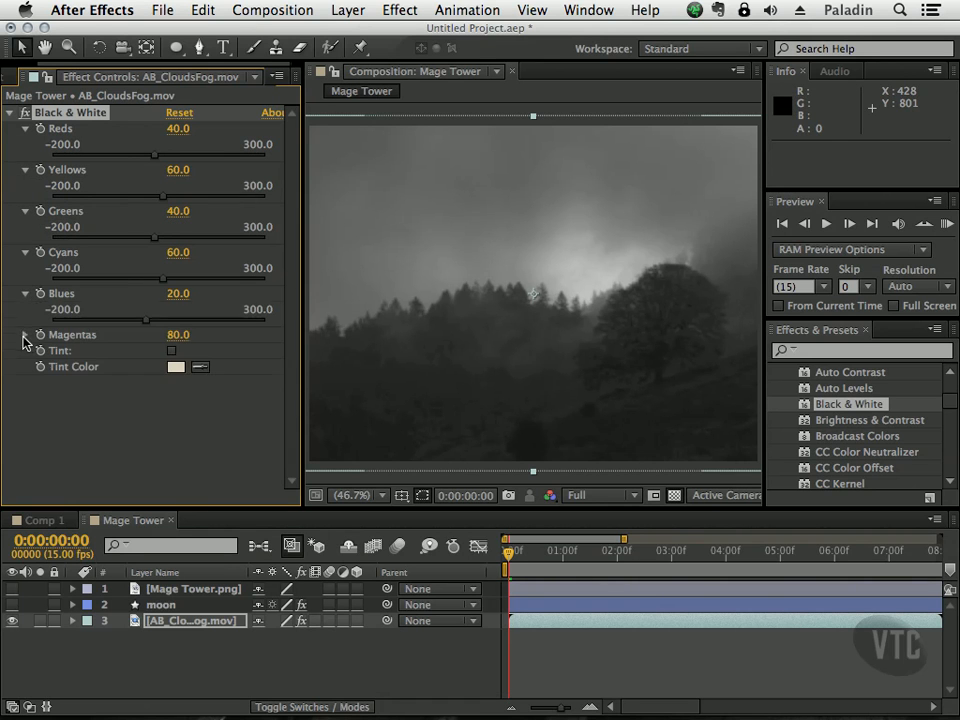
{"action": "left_click", "coordinate": [25, 335]}
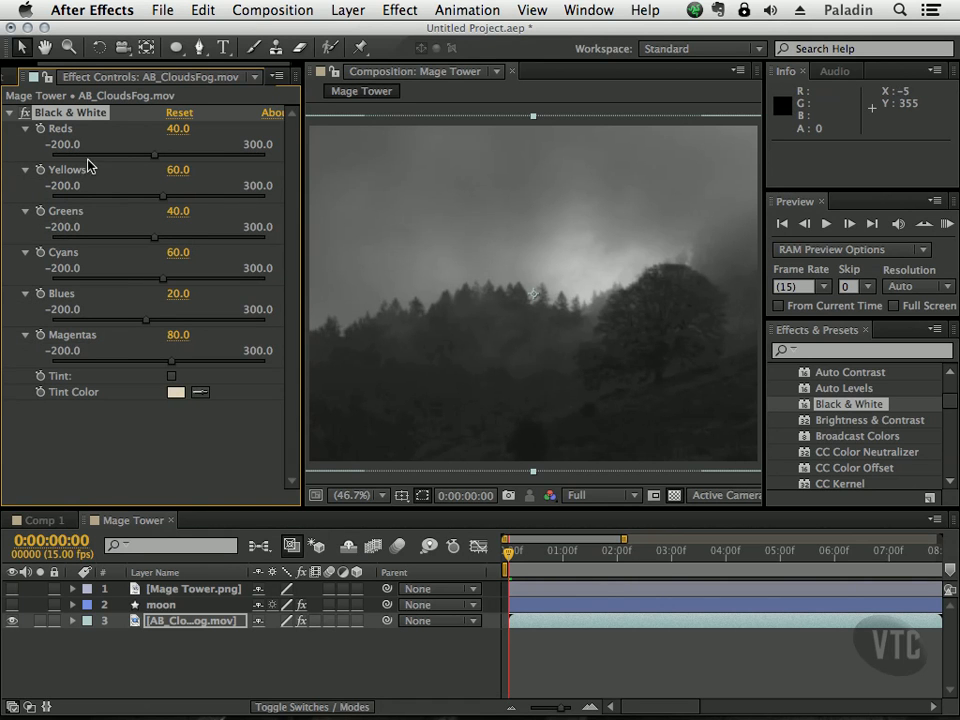
Step: Enable keyframing at 0:00:00:00 for all six color channels of the Black & White effect
{"action": "left_click", "coordinate": [40, 170]}
{"action": "left_click", "coordinate": [40, 211]}
{"action": "left_click", "coordinate": [40, 252]}
{"action": "left_click", "coordinate": [40, 293]}
{"action": "left_click", "coordinate": [40, 335]}
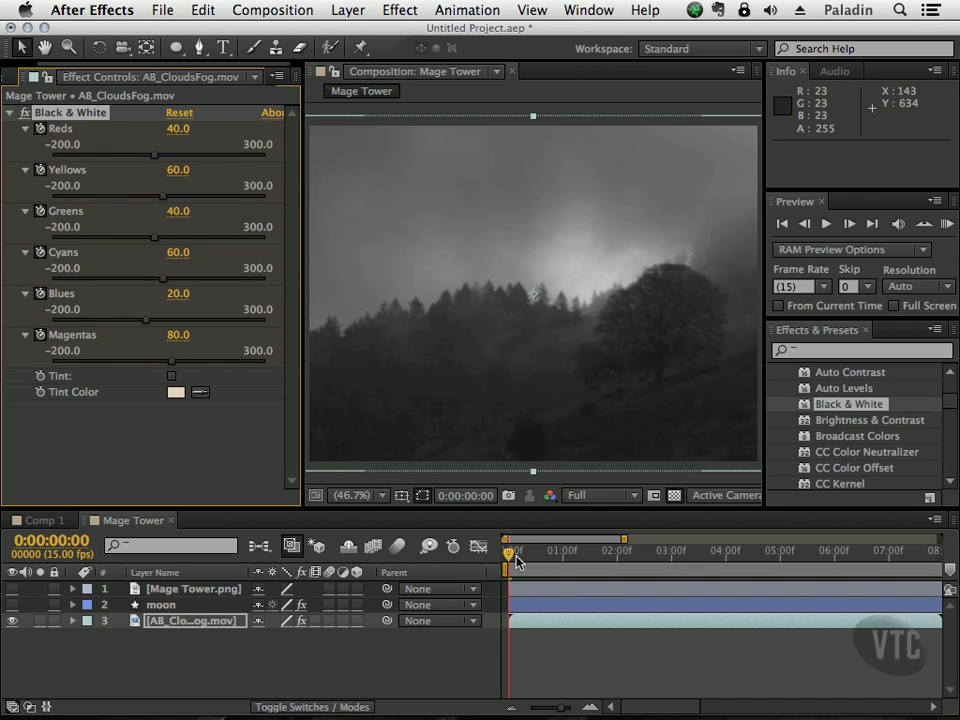
Step: At 0:00:02:01, set Reds to 282.4, Blues to 291.2, and Yellows, Greens, Cyans and Magentas to 300
{"action": "left_click_drag", "start_coordinate": [509, 556], "coordinate": [621, 557]}
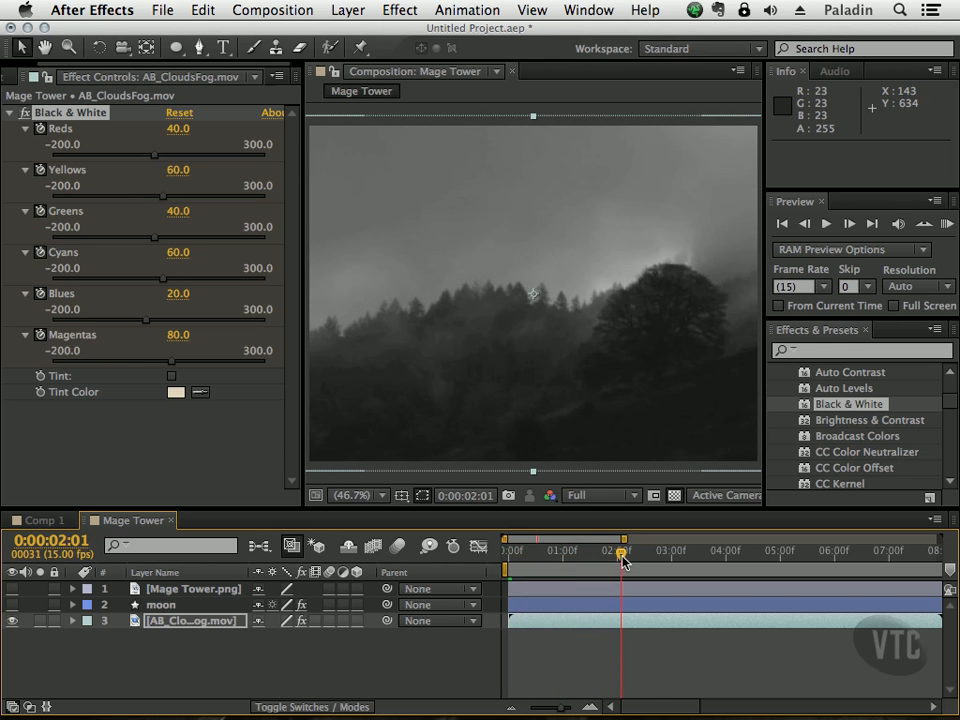
{"action": "left_click_drag", "start_coordinate": [156, 157], "coordinate": [240, 172]}
{"action": "left_click_drag", "start_coordinate": [177, 211], "coordinate": [250, 248]}
{"action": "left_click", "coordinate": [236, 279]}
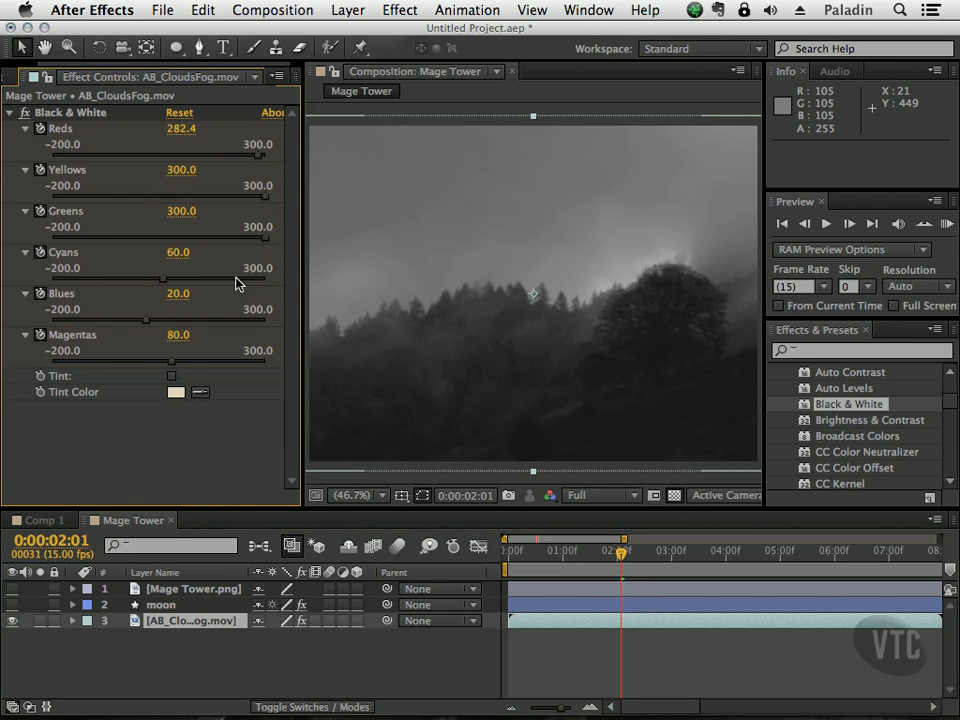
{"action": "left_click_drag", "start_coordinate": [164, 284], "coordinate": [267, 285]}
{"action": "left_click_drag", "start_coordinate": [143, 323], "coordinate": [261, 318]}
{"action": "left_click_drag", "start_coordinate": [170, 362], "coordinate": [247, 358]}
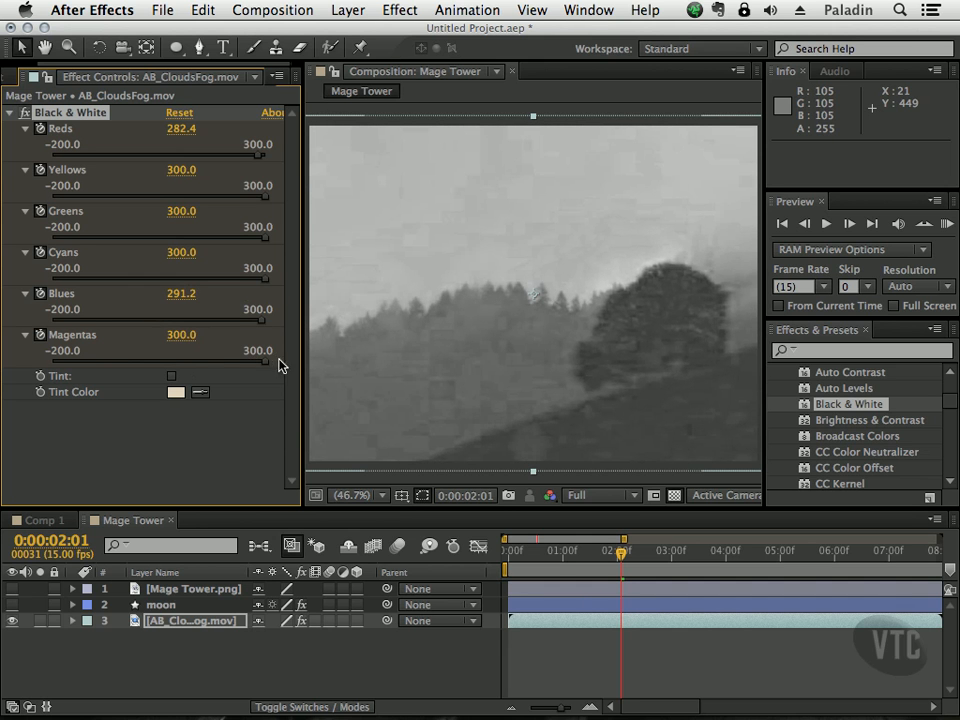
Step: Animate the Black & White effect's Tint from off at 0:00:00:00 to on at 0:00:02:01
{"action": "left_click_drag", "start_coordinate": [622, 558], "coordinate": [481, 530]}
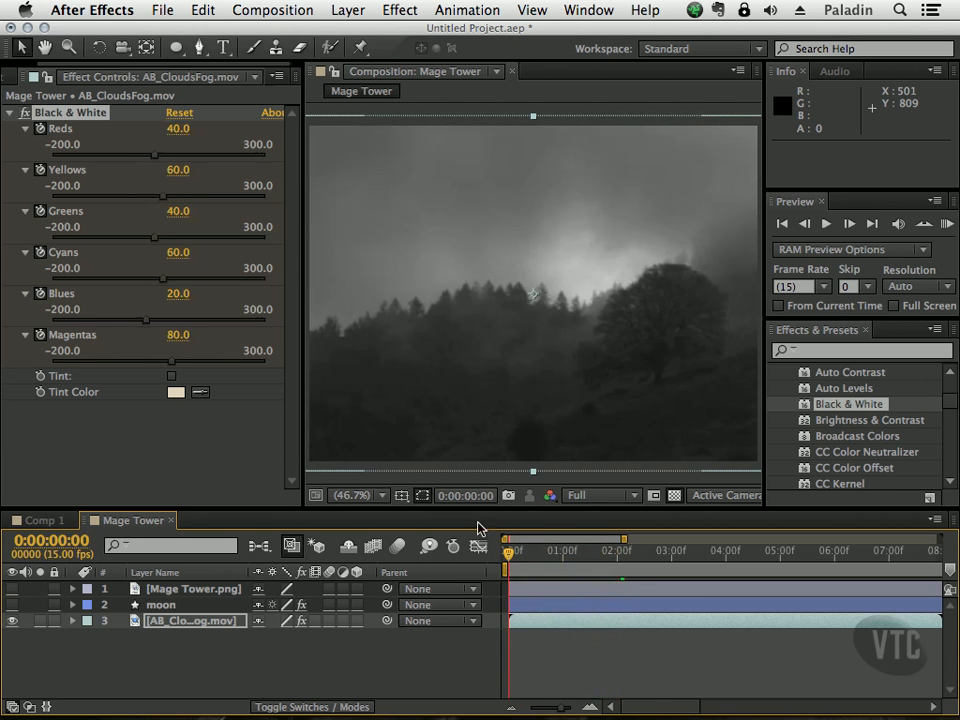
{"action": "left_click", "coordinate": [172, 376]}
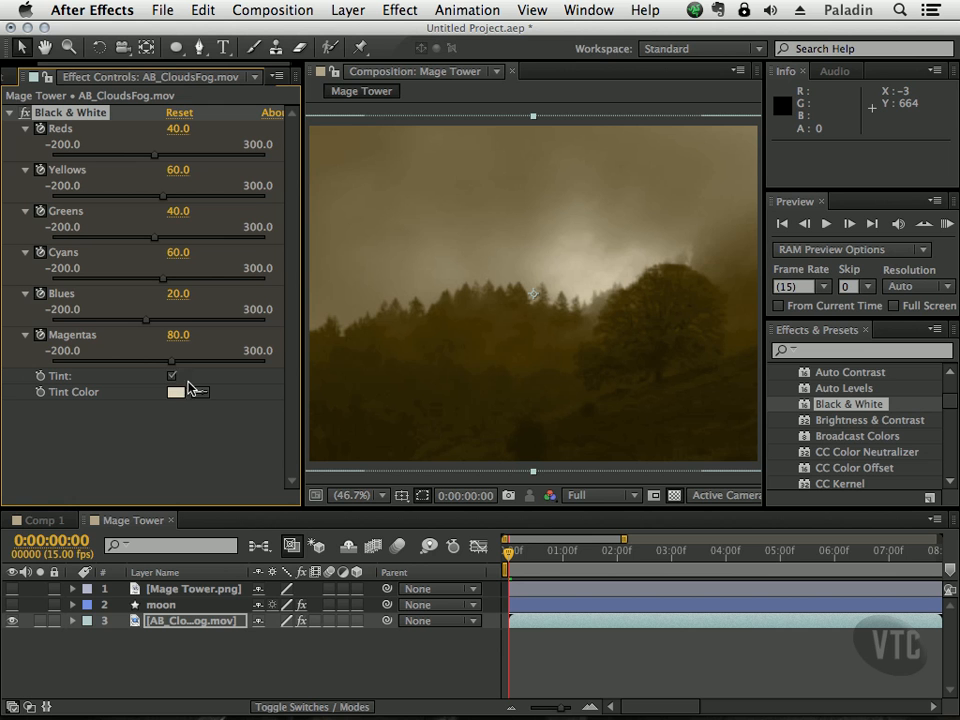
{"action": "mouse_move", "coordinate": [508, 555]}
{"action": "left_mouse_down"}
{"action": "mouse_move", "coordinate": [611, 556]}
{"action": "mouse_move", "coordinate": [508, 556]}
{"action": "left_mouse_up"}
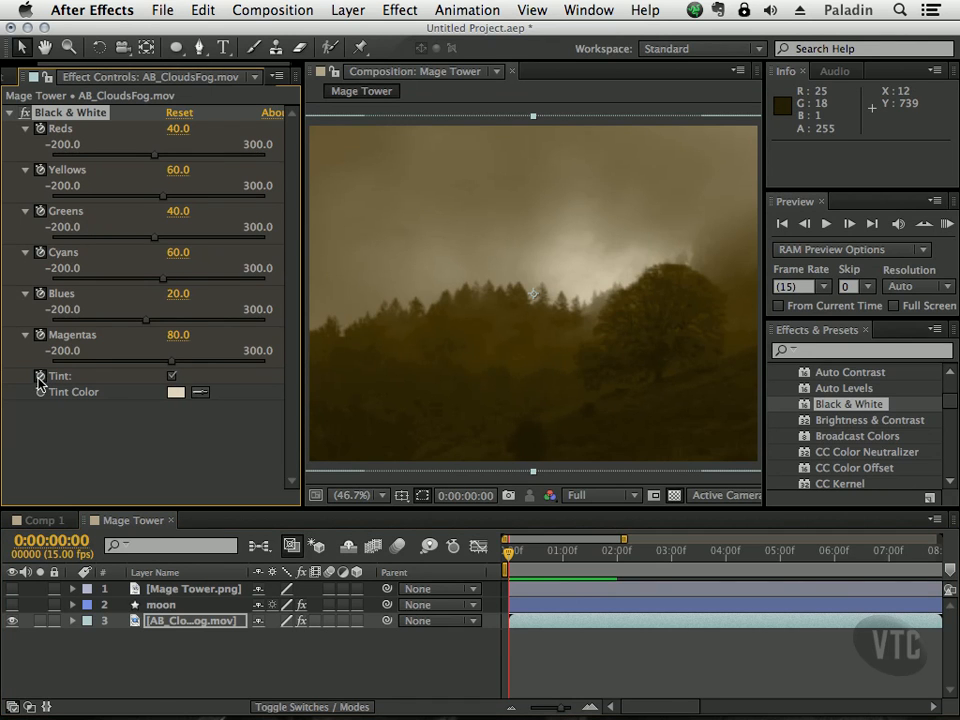
{"action": "left_click", "coordinate": [171, 376]}
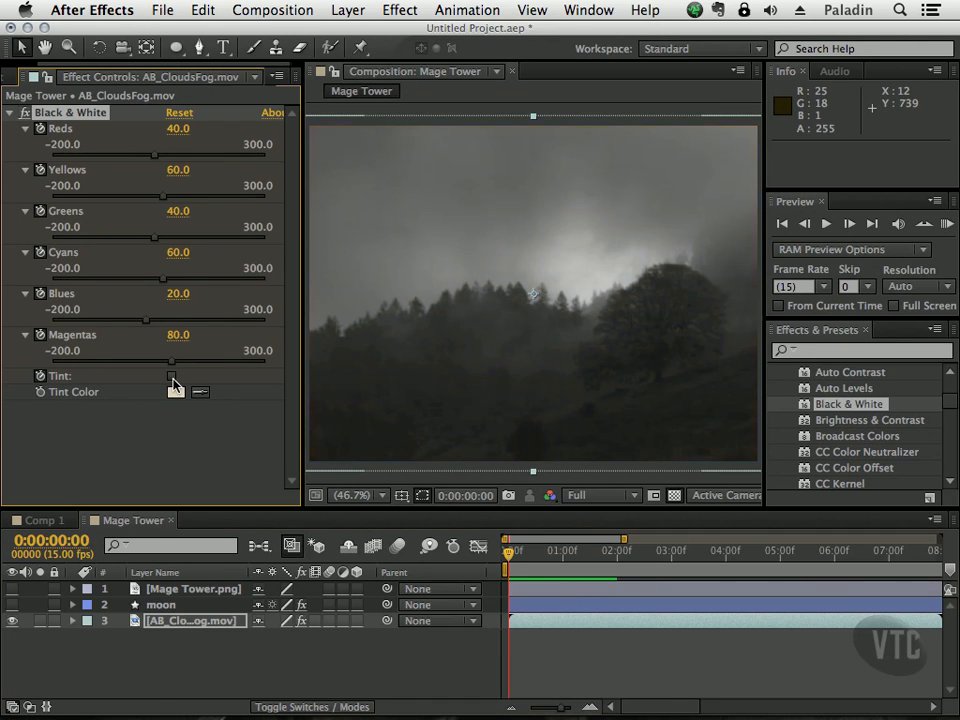
{"action": "left_click_drag", "start_coordinate": [508, 553], "coordinate": [621, 555]}
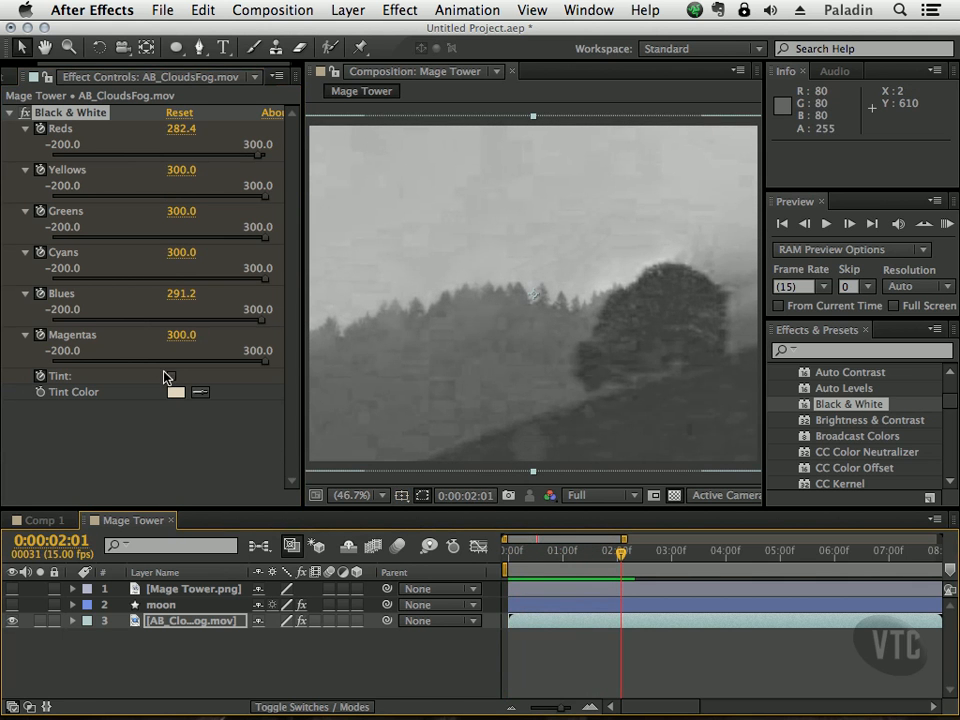
{"action": "left_click", "coordinate": [175, 377]}
Step: Keyframe Tint Color at 0:00:00:00, and sample the clouds layer bar's pale teal as the tint at 0:00:02:01
{"action": "left_click_drag", "start_coordinate": [621, 555], "coordinate": [583, 565]}
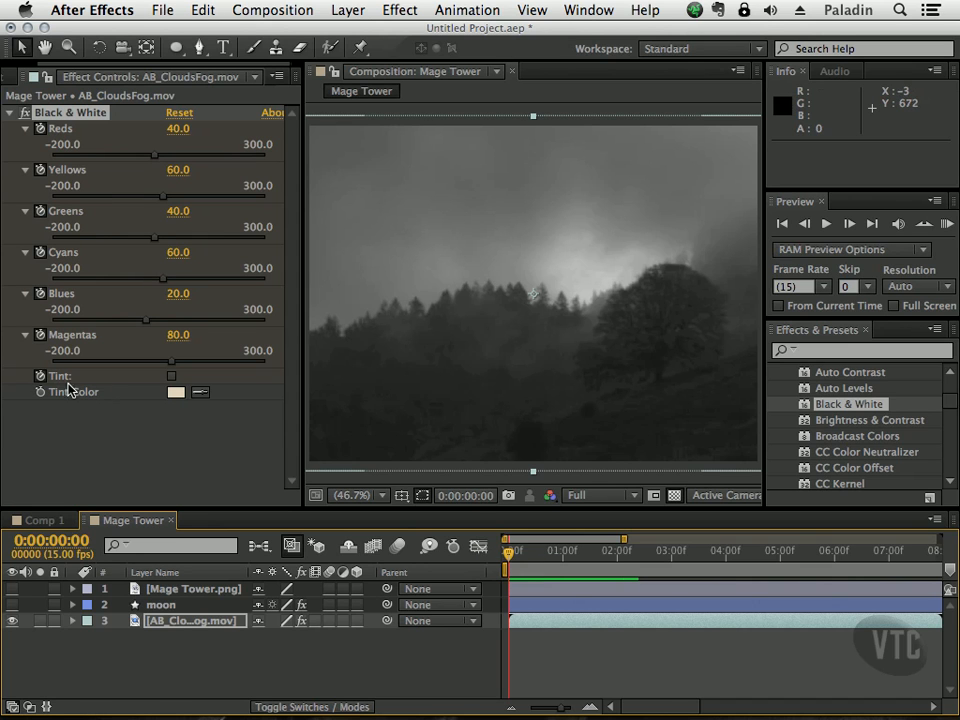
{"action": "left_click", "coordinate": [39, 393]}
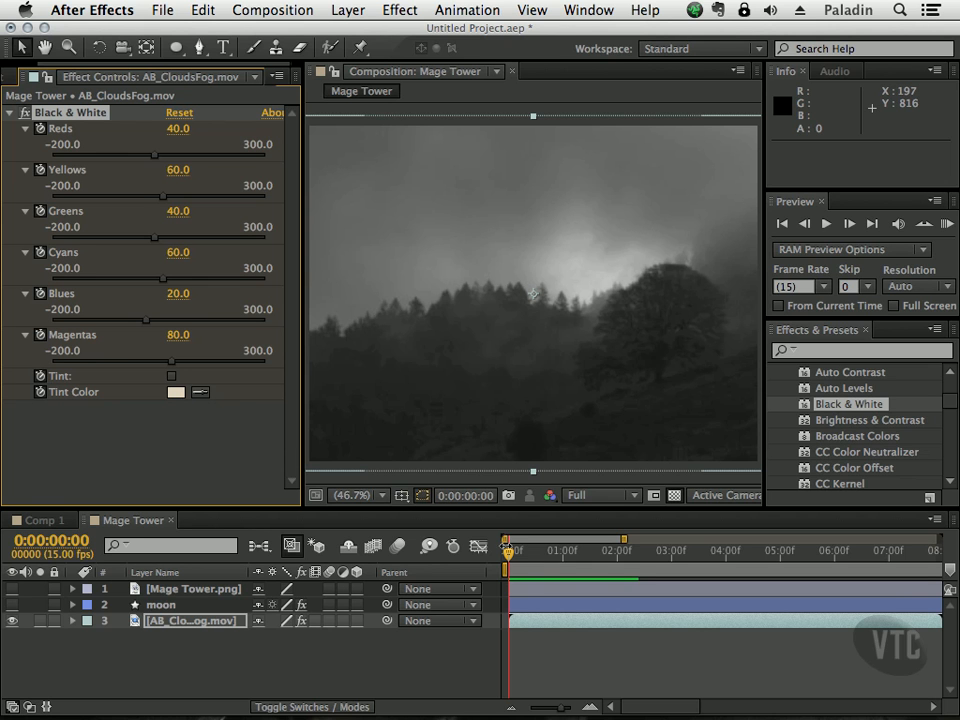
{"action": "left_click_drag", "start_coordinate": [512, 556], "coordinate": [621, 555]}
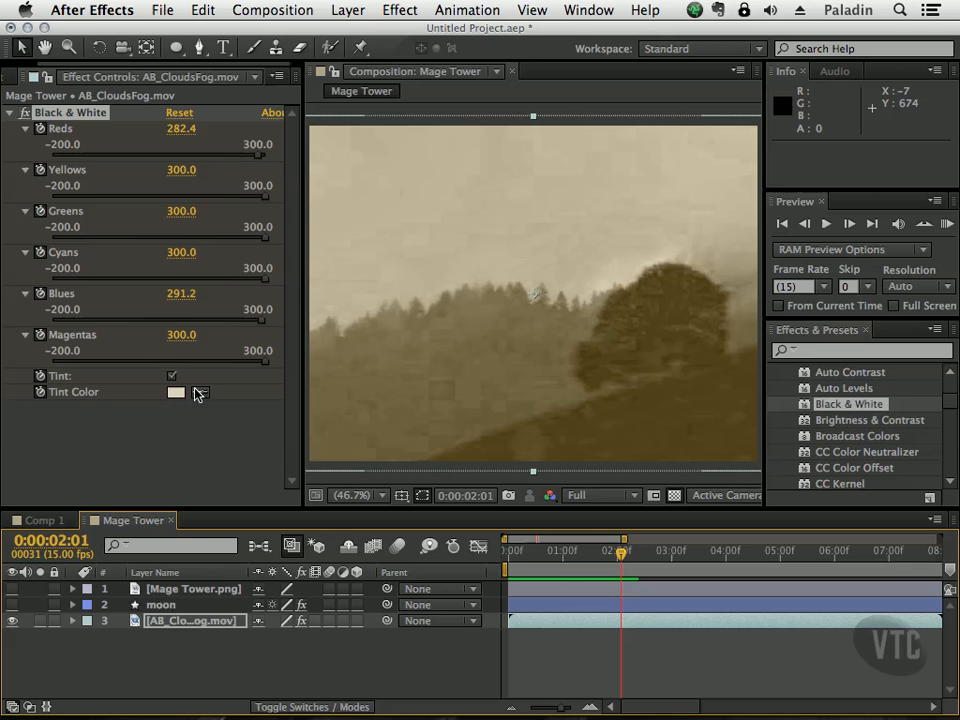
{"action": "left_click", "coordinate": [200, 392]}
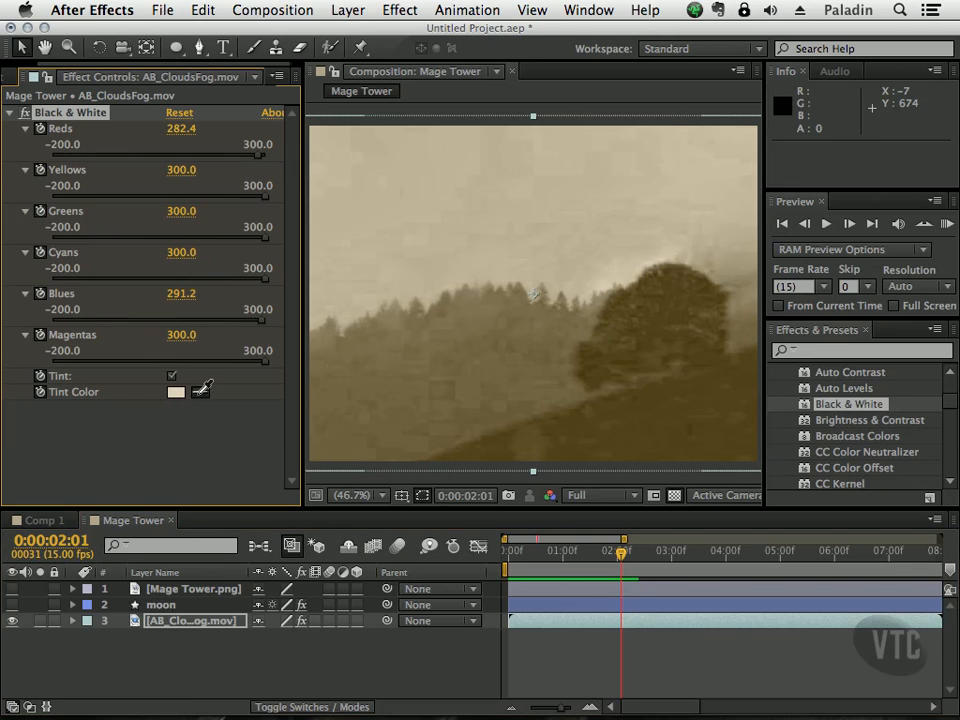
{"action": "left_click", "coordinate": [637, 622]}
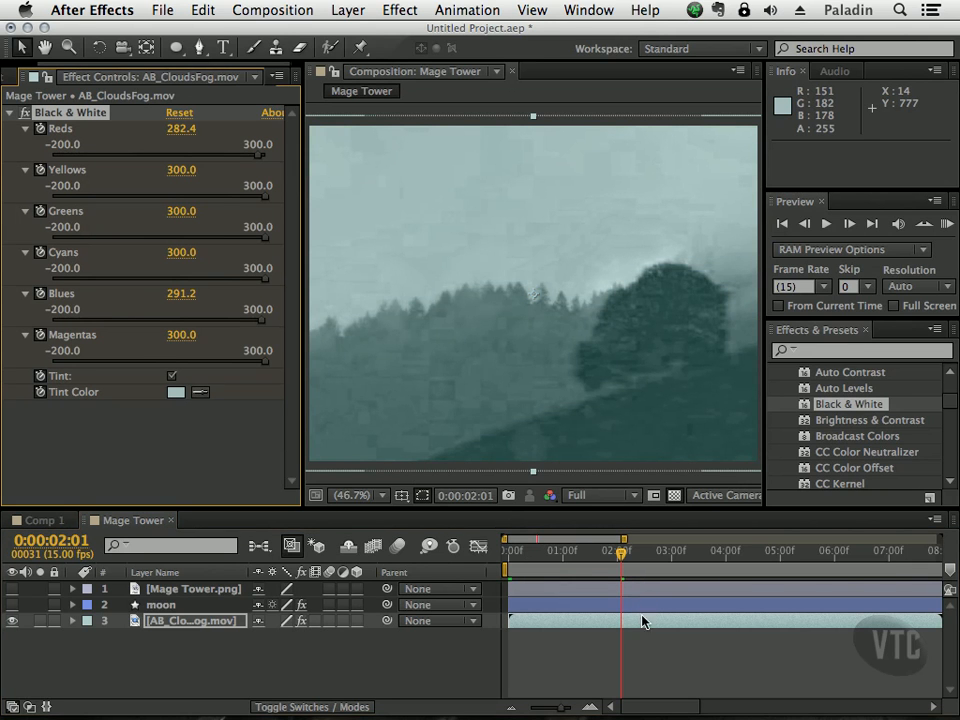
{"action": "left_click_drag", "start_coordinate": [621, 555], "coordinate": [521, 538]}
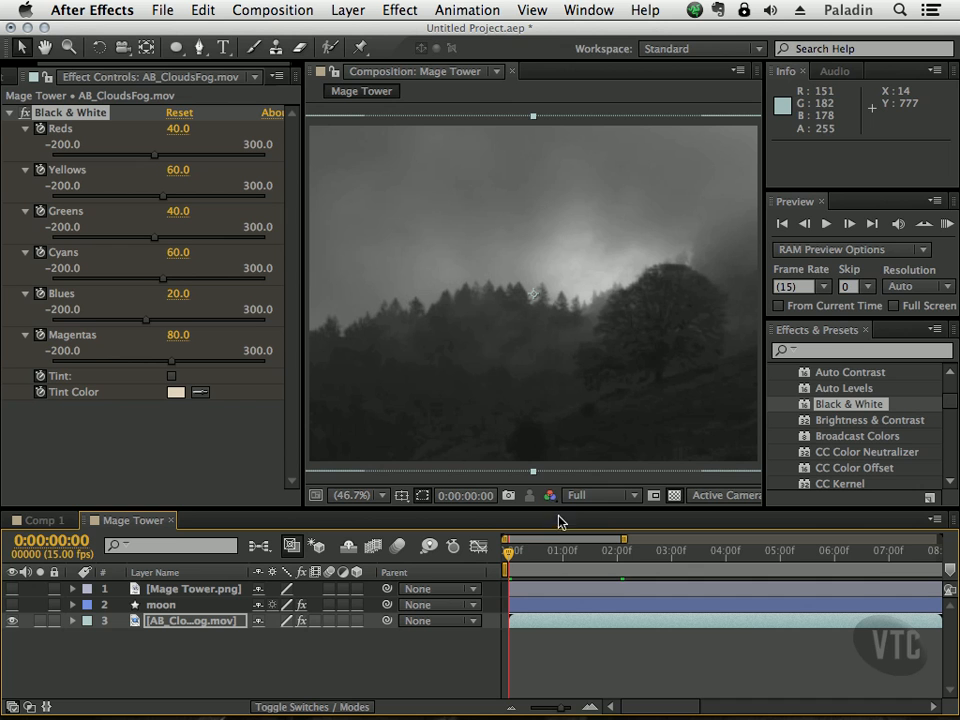
Step: Disable and collapse the Black & White effect on the clouds layer, and show the moon and Mage Tower.png layers
{"action": "left_click", "coordinate": [25, 114]}
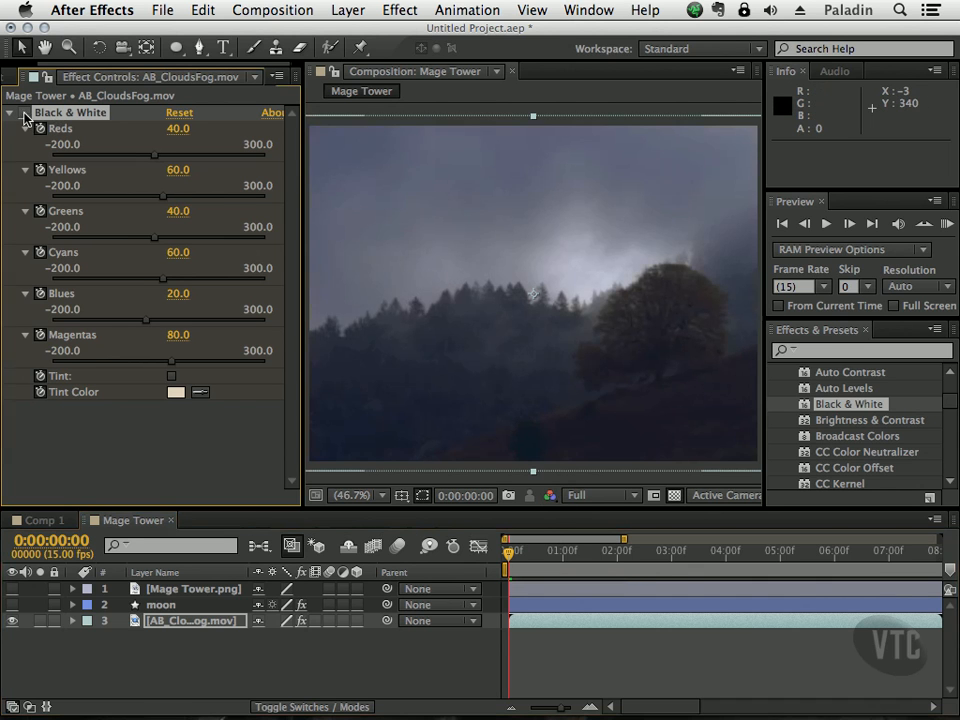
{"action": "left_click", "coordinate": [10, 114]}
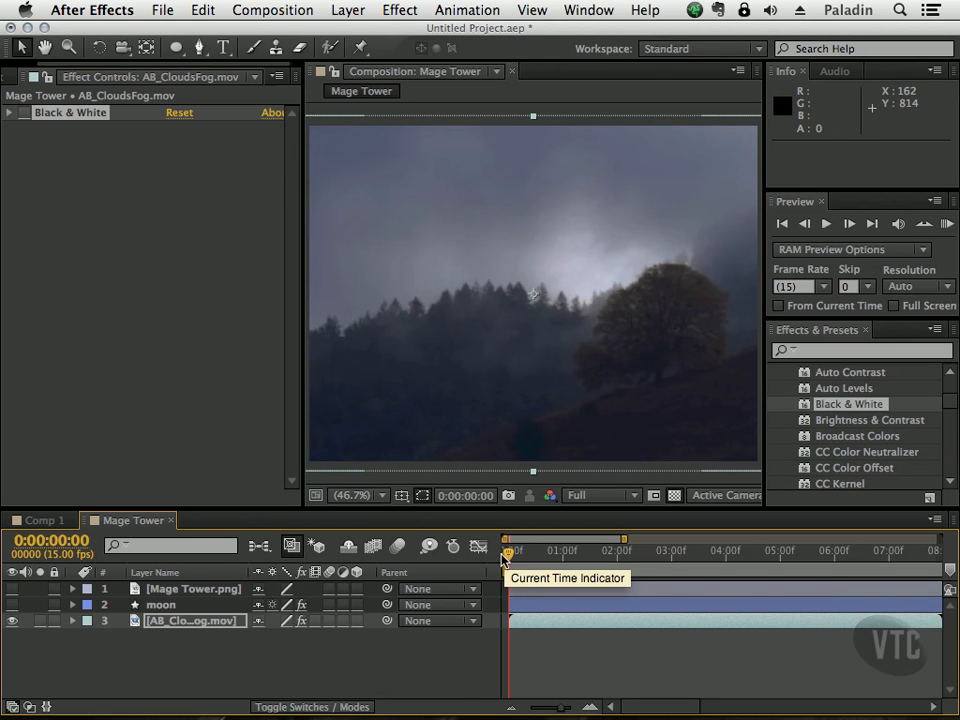
{"action": "left_click", "coordinate": [13, 604]}
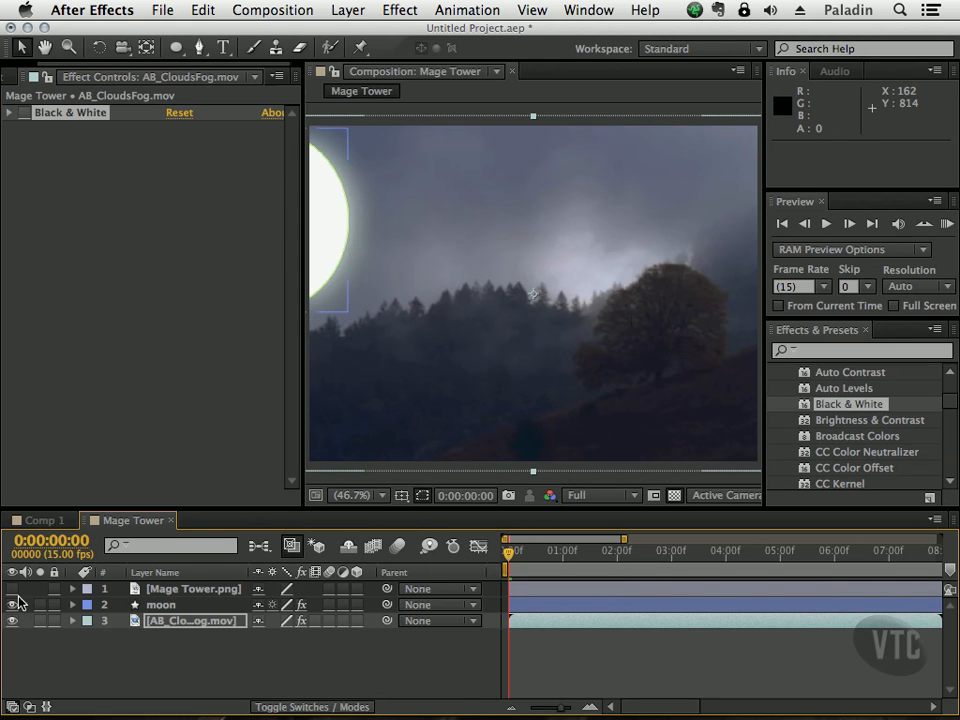
{"action": "left_click", "coordinate": [12, 588]}
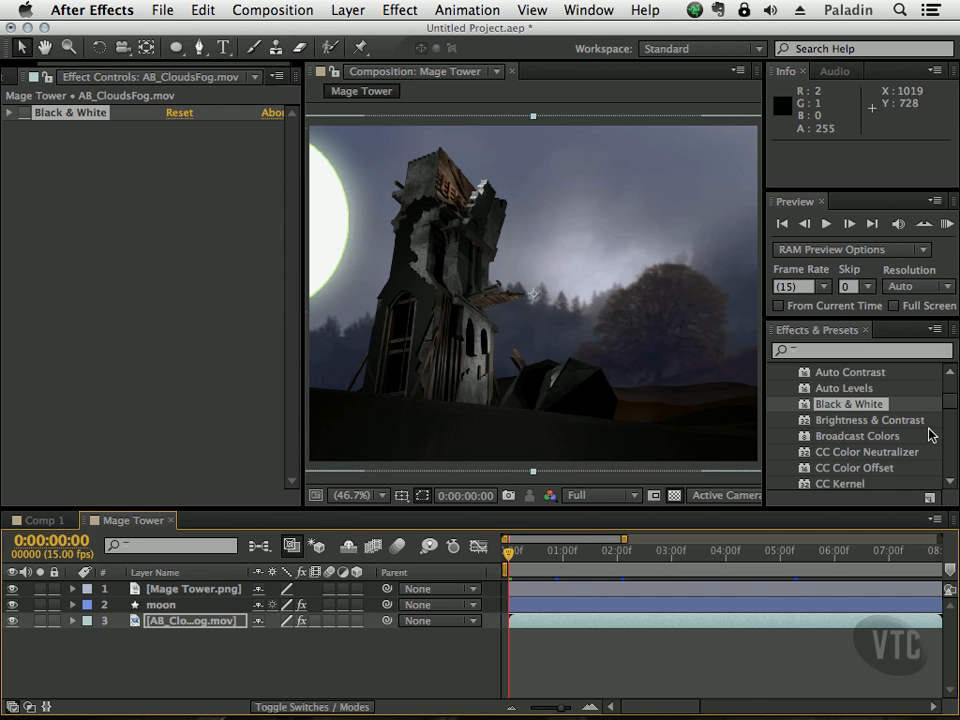
Step: Apply the Hue/Saturation effect to the Mage Tower.png layer
{"action": "left_click_drag", "start_coordinate": [953, 410], "coordinate": [954, 439]}
{"action": "left_click_drag", "start_coordinate": [805, 418], "coordinate": [183, 592]}
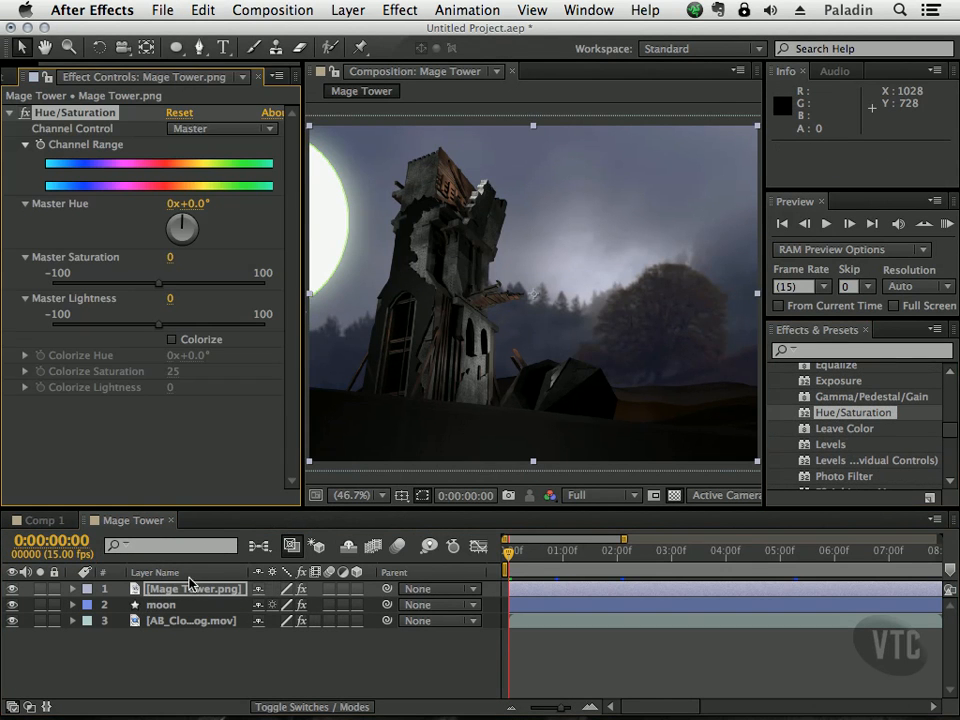
Step: Animate the tower's Hue/Saturation effect by keyframing Channel Range at 0:00:00:00 and adjusting Master Hue at 0:00:01:13
{"action": "left_click_drag", "start_coordinate": [509, 557], "coordinate": [514, 523]}
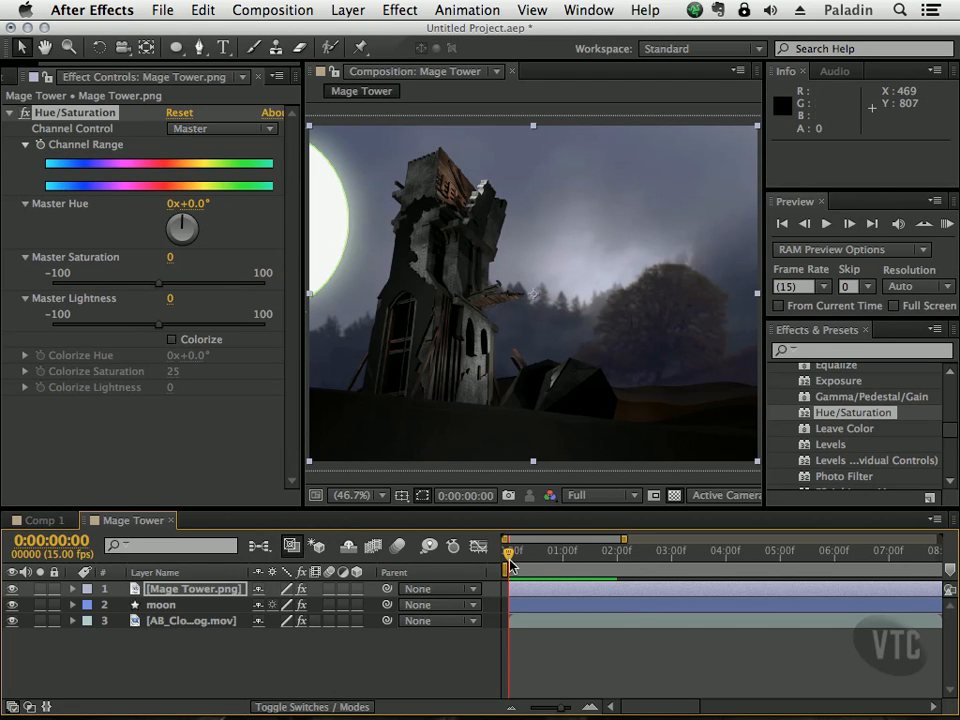
{"action": "left_click_drag", "start_coordinate": [508, 552], "coordinate": [610, 556]}
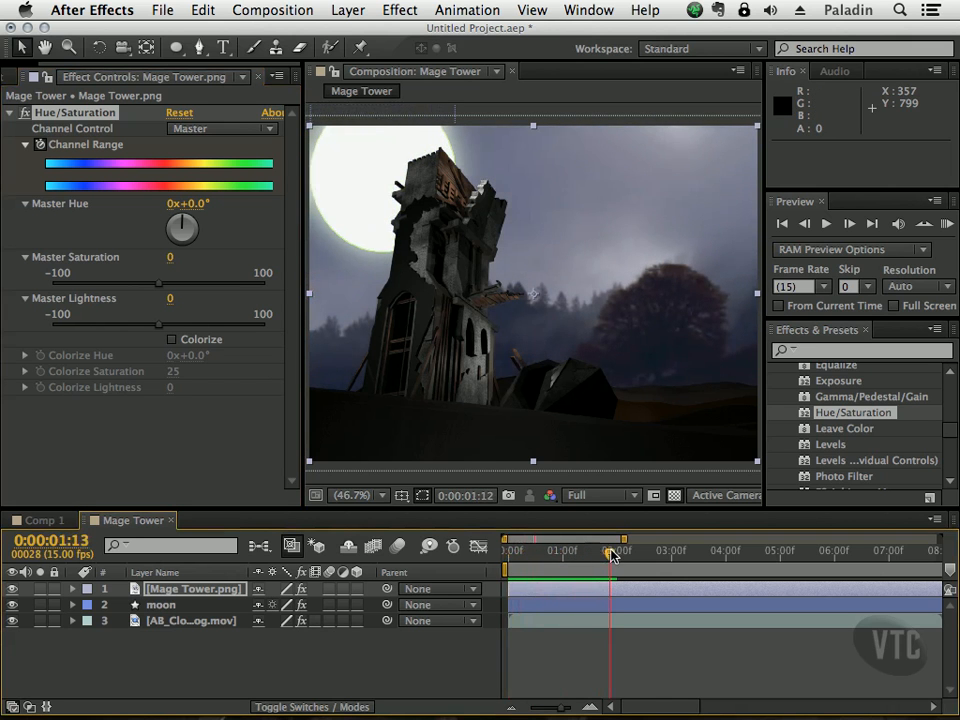
{"action": "left_click_drag", "start_coordinate": [193, 219], "coordinate": [198, 226]}
{"action": "left_click_drag", "start_coordinate": [610, 556], "coordinate": [509, 572]}
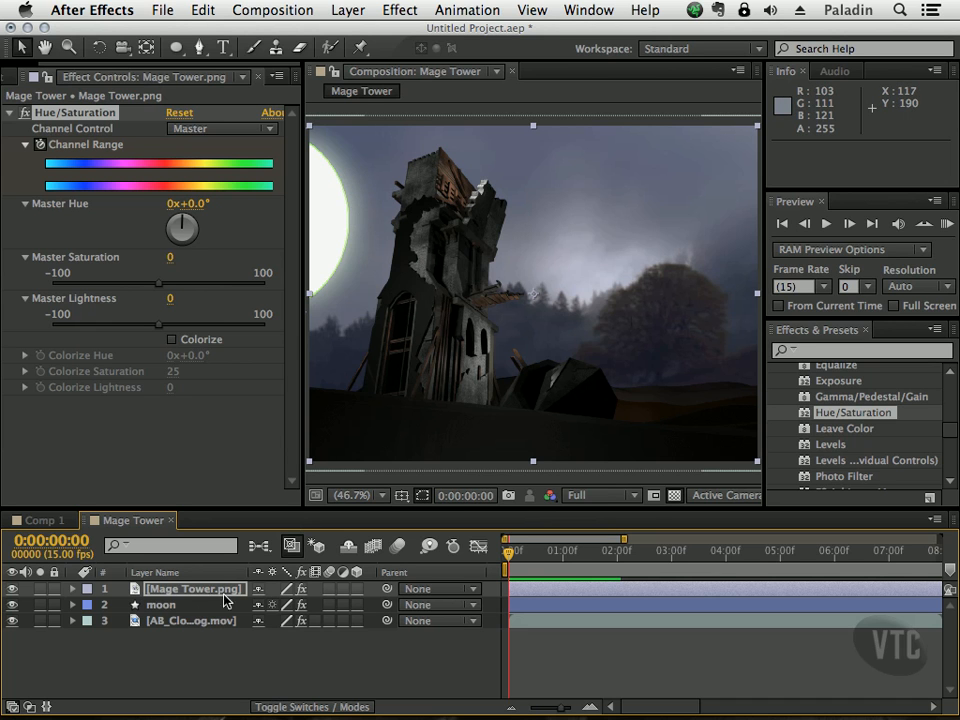
{"action": "mouse_move", "coordinate": [509, 558]}
{"action": "left_mouse_down"}
{"action": "mouse_move", "coordinate": [520, 556]}
{"action": "mouse_move", "coordinate": [500, 556]}
{"action": "mouse_move", "coordinate": [632, 562]}
{"action": "mouse_move", "coordinate": [497, 556]}
{"action": "left_mouse_up"}
{"action": "left_click", "coordinate": [460, 654]}
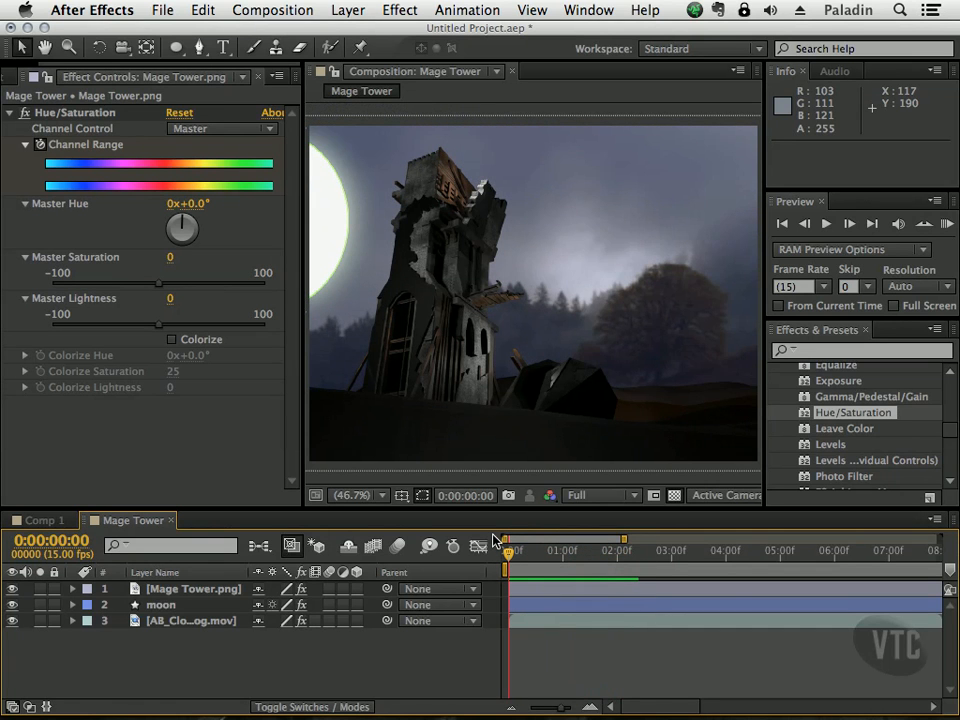
Step: Disable and collapse the Hue/Saturation effect on the Mage Tower.png layer, and collapse the Color Correction effects category
{"action": "left_click", "coordinate": [11, 114]}
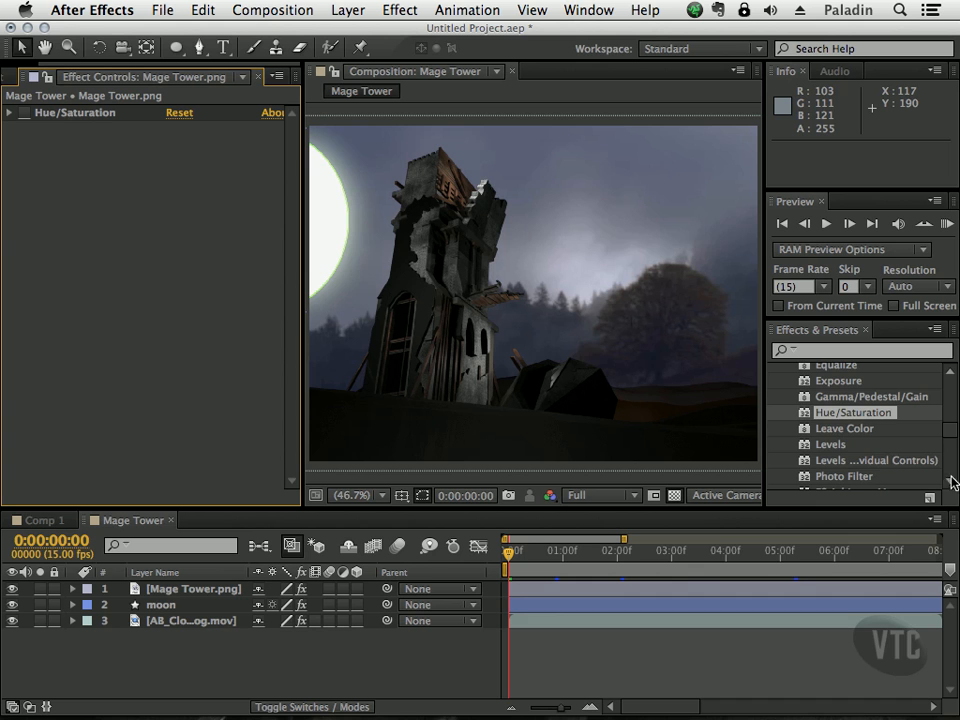
{"action": "left_click_drag", "start_coordinate": [954, 443], "coordinate": [954, 390]}
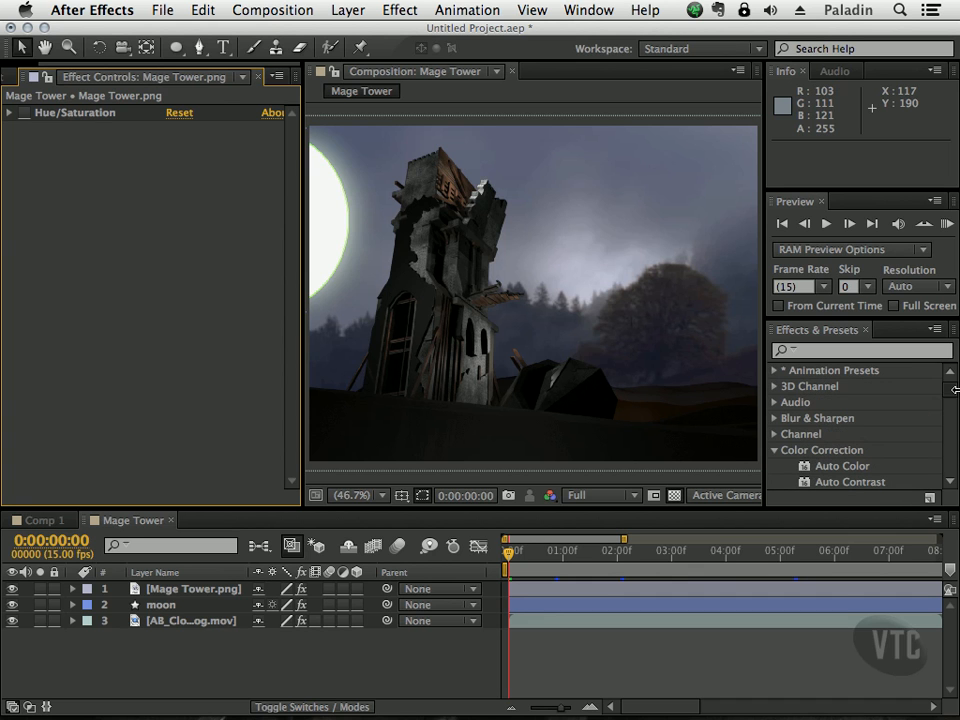
{"action": "left_click", "coordinate": [774, 450]}
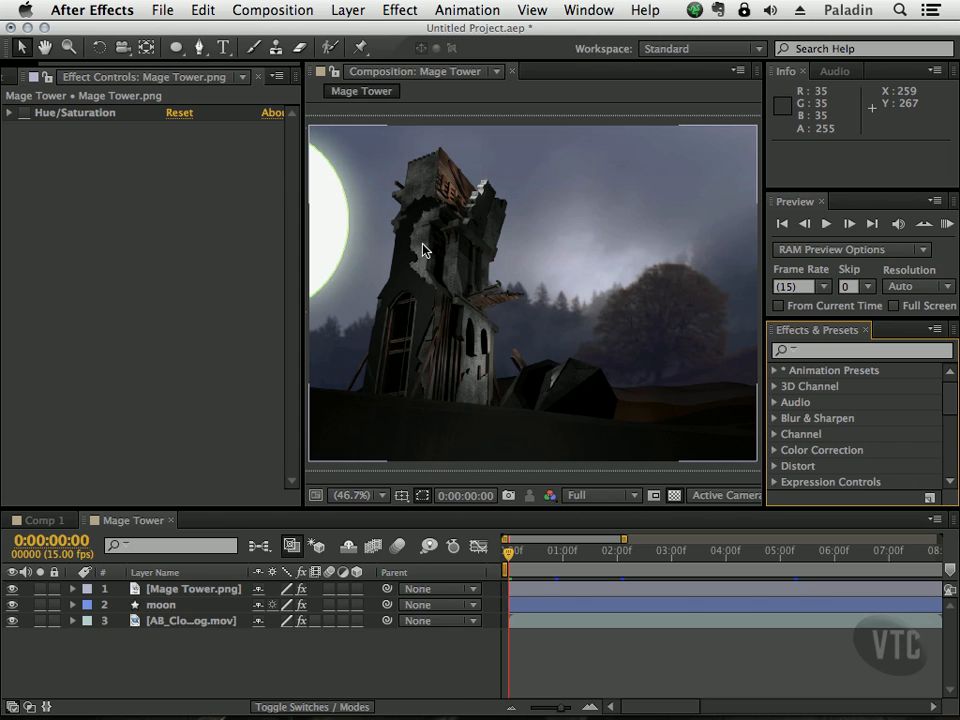